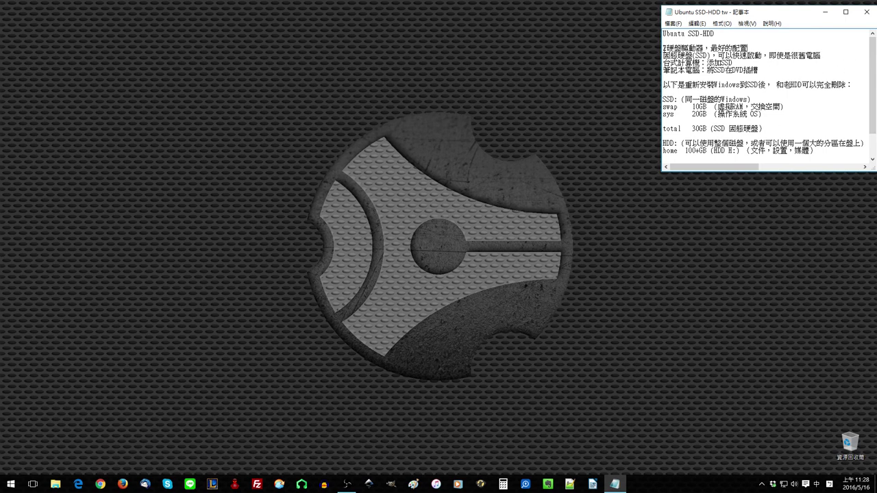
# Step: Review the Ubuntu SSD-HDD notes on the planned swap, sys and home sizes and on preparing free disk space
pyautogui.hotkey('shift', 'Right')
pyautogui.hotkey('shift', 'Right')
pyautogui.hotkey('shift', 'Right')
pyautogui.hotkey('shift', 'Right')
pyautogui.hotkey('shift', 'Right')
pyautogui.click(779, 124)
pyautogui.moveTo(742, 150); pyautogui.dragTo(665, 150)
pyautogui.click(796, 121)
pyautogui.moveTo(794, 116); pyautogui.dragTo(667, 99)
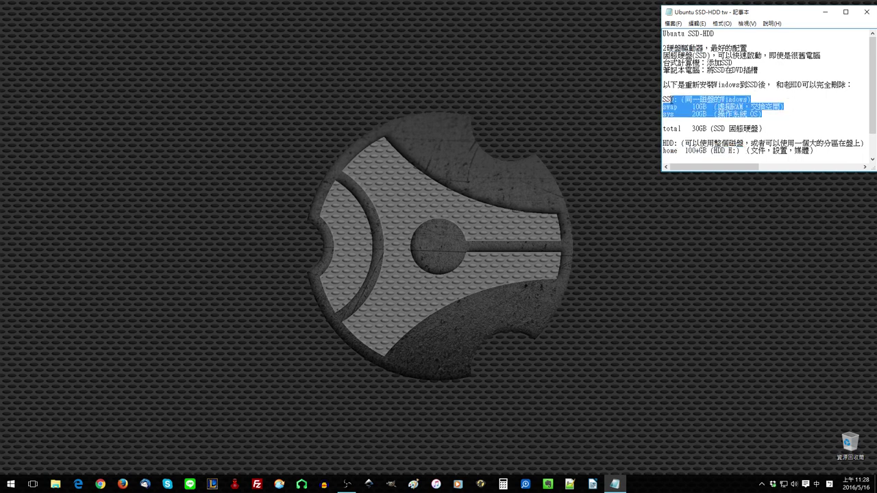
pyautogui.click(819, 102)
pyautogui.doubleClick(792, 131)
pyautogui.click(812, 120)
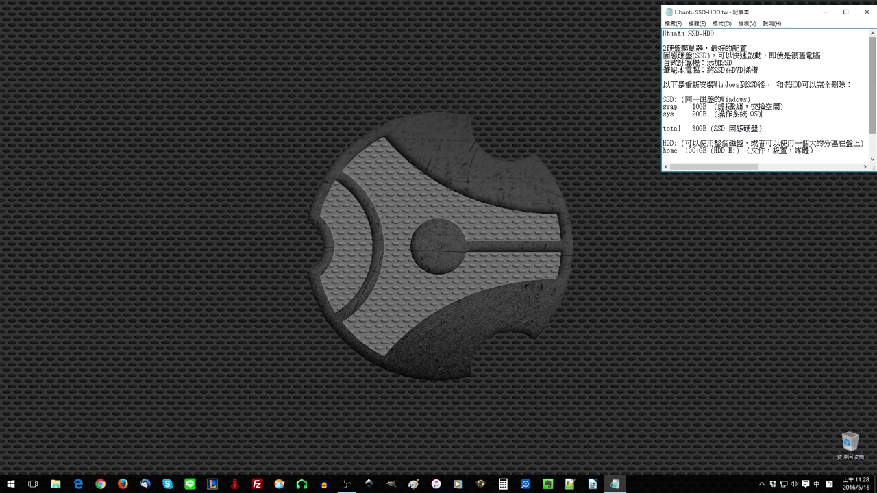
pyautogui.scroll(-2, 874, 85)
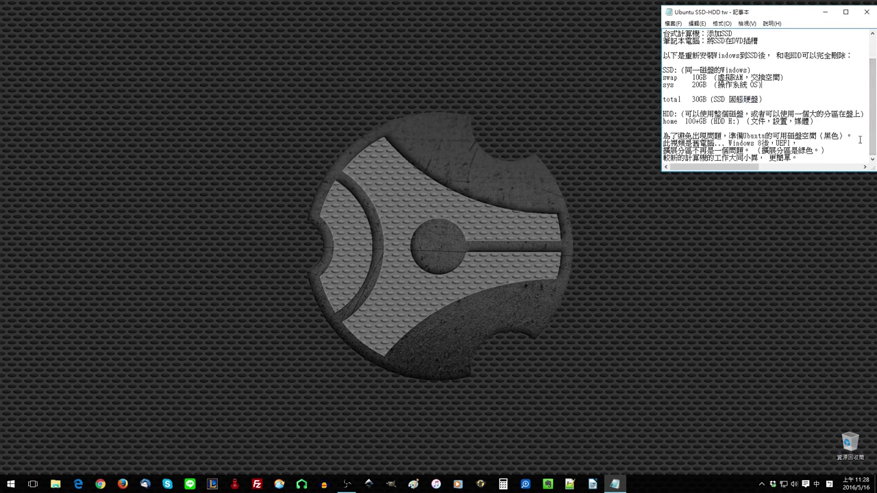
pyautogui.moveTo(846, 135)
pyautogui.mouseDown()
pyautogui.moveTo(663, 135)
pyautogui.moveTo(856, 134)
pyautogui.mouseUp()
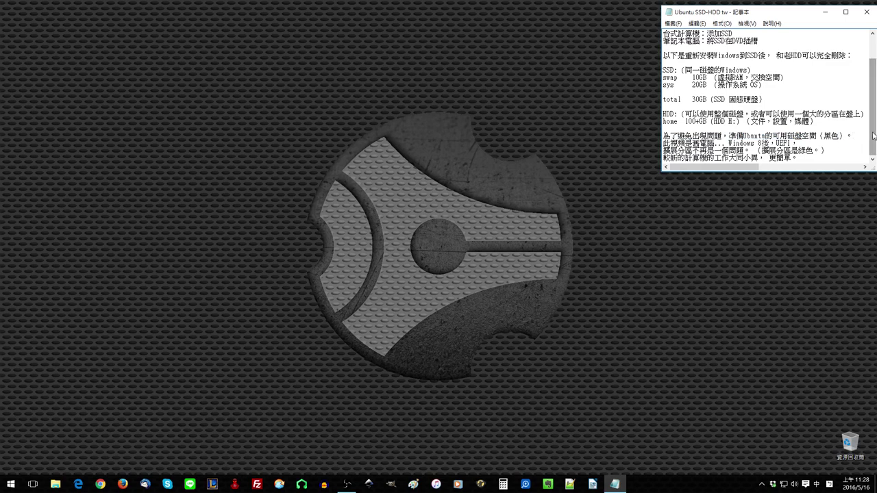
pyautogui.moveTo(873, 135); pyautogui.dragTo(872, 129)
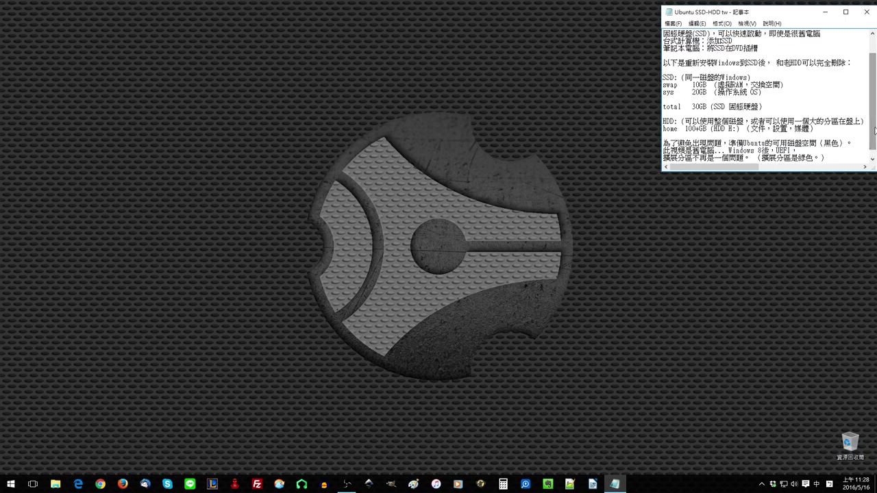
pyautogui.moveTo(847, 63); pyautogui.dragTo(776, 65)
pyautogui.click(858, 63)
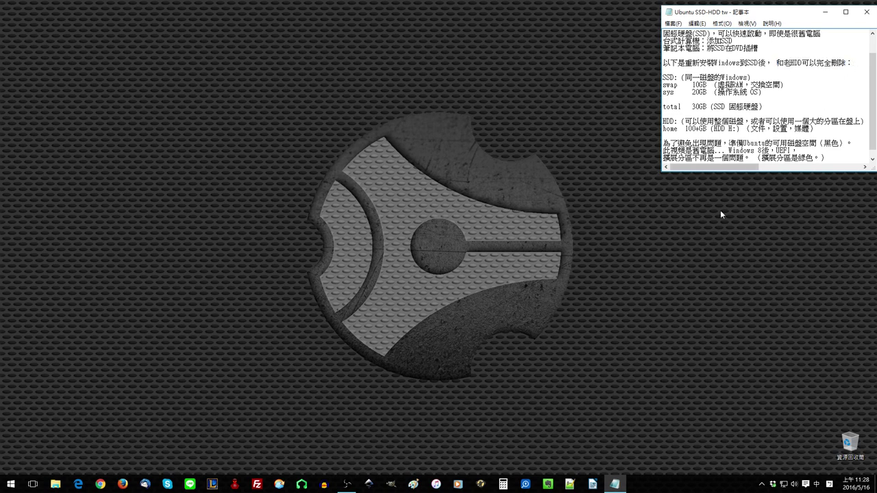
# Step: Open the This PC drive overview in File Explorer and compare drive H: with the home and SSD sizes in the notes
pyautogui.click(56, 485)
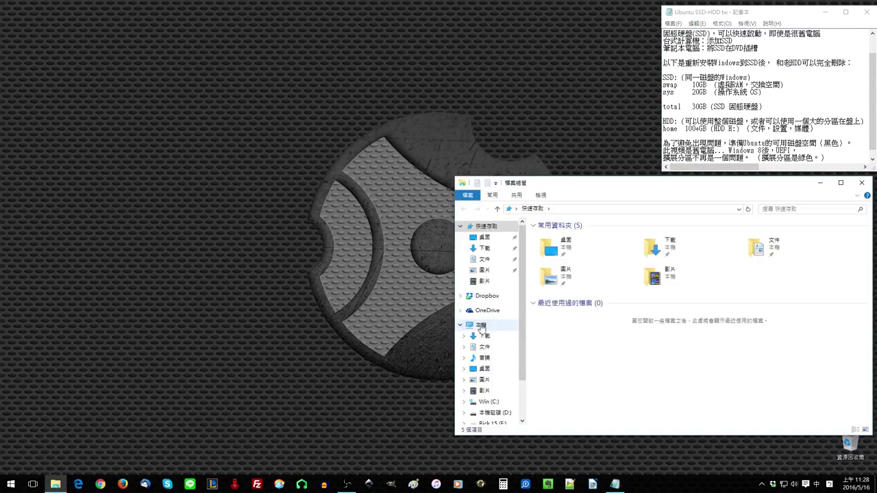
pyautogui.click(481, 326)
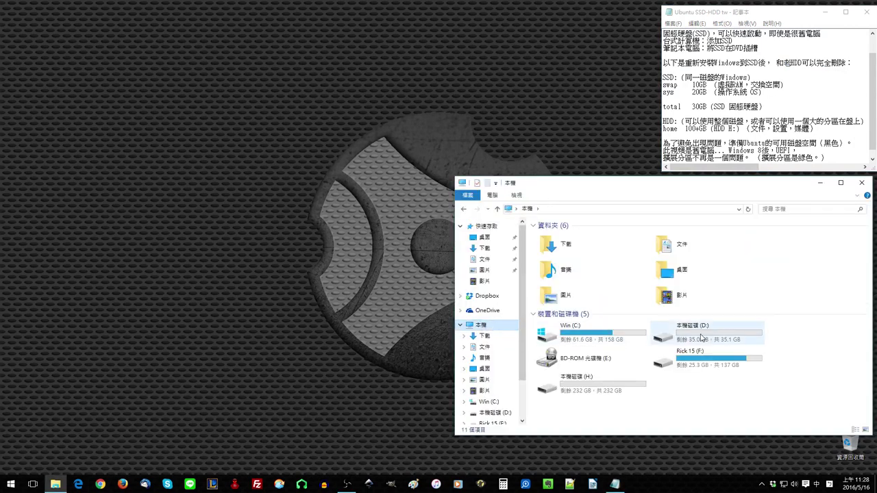
pyautogui.click(603, 390)
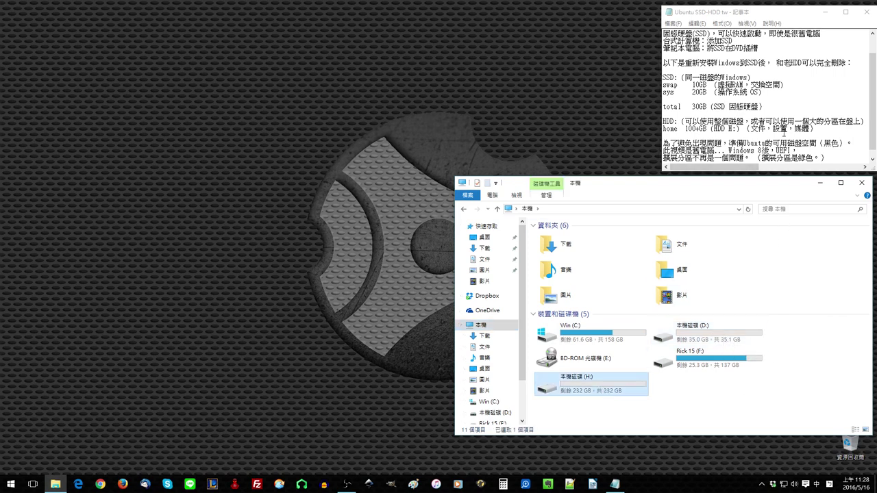
pyautogui.click(823, 130)
pyautogui.moveTo(674, 128); pyautogui.dragTo(692, 107)
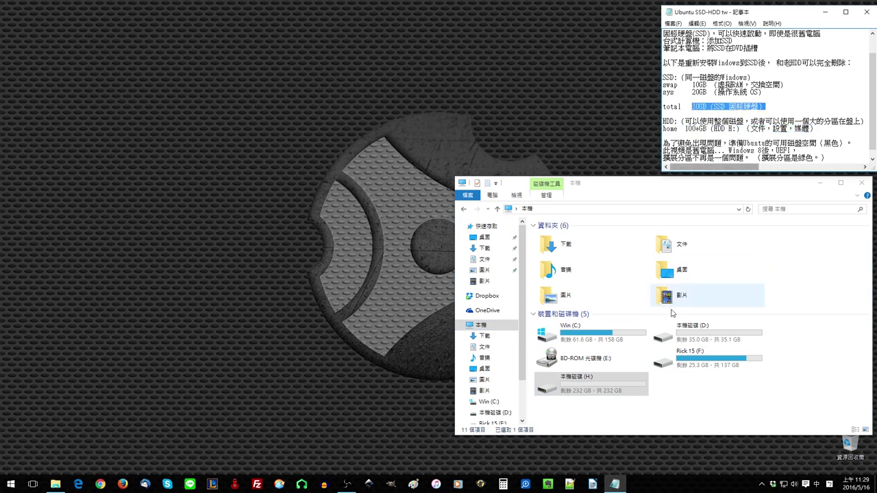
# Step: Move the "My Important Stuff 重要的東西" folder from drive D: to drive C:
pyautogui.click(702, 334)
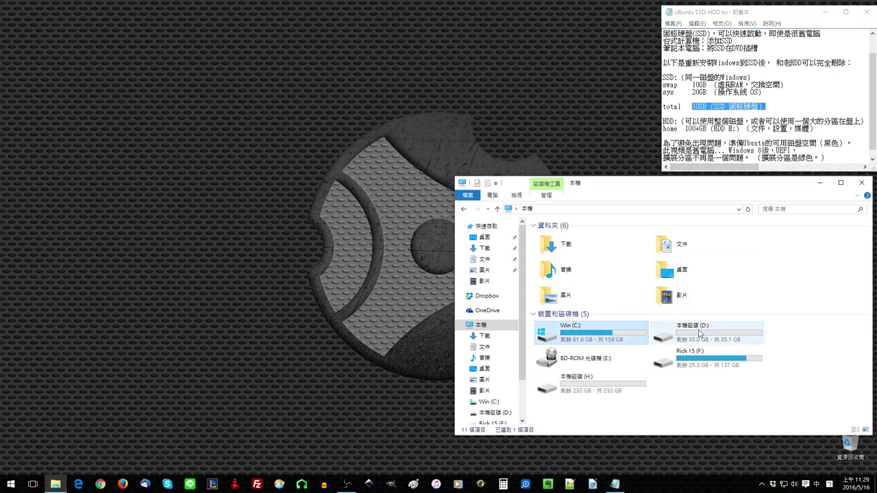
pyautogui.doubleClick(702, 334)
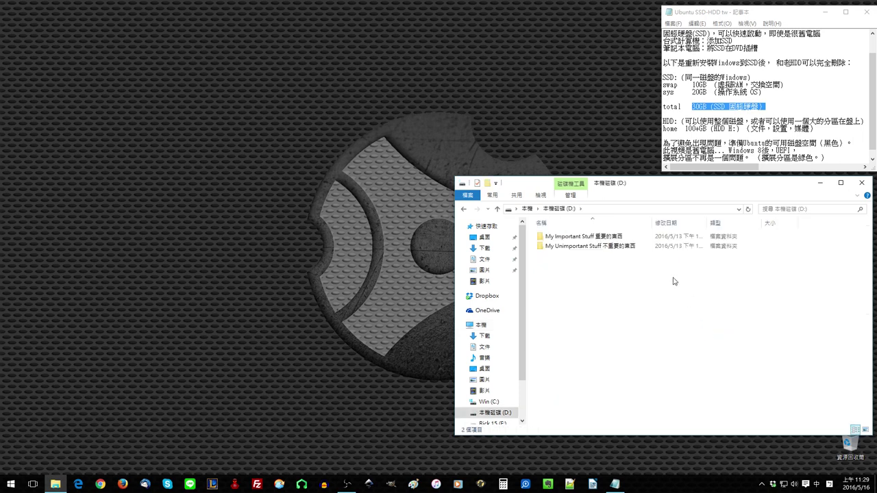
pyautogui.click(575, 238)
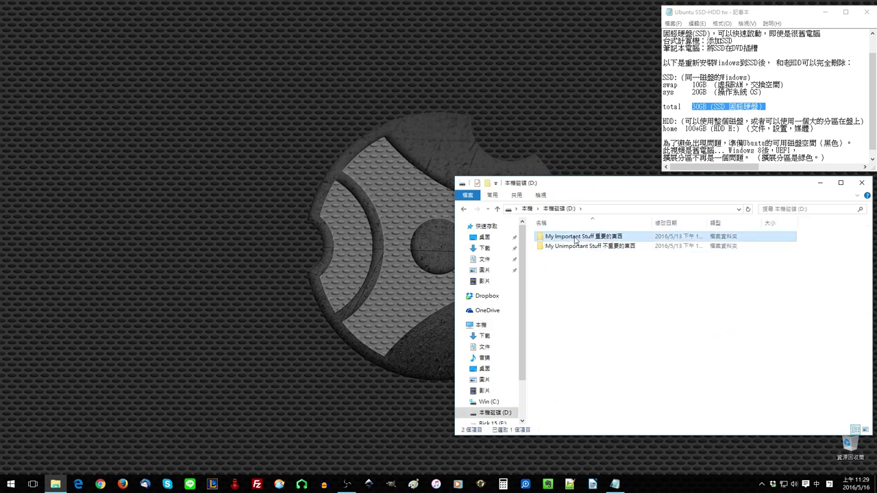
pyautogui.moveTo(581, 240); pyautogui.dragTo(505, 305)
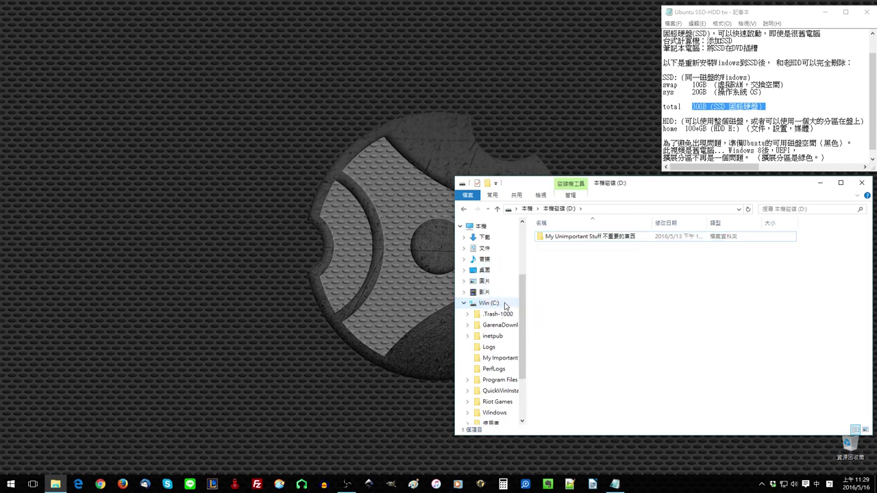
# Step: Check drive C: for the moved "My Important Stuff 重要的東西" folder
pyautogui.click(470, 304)
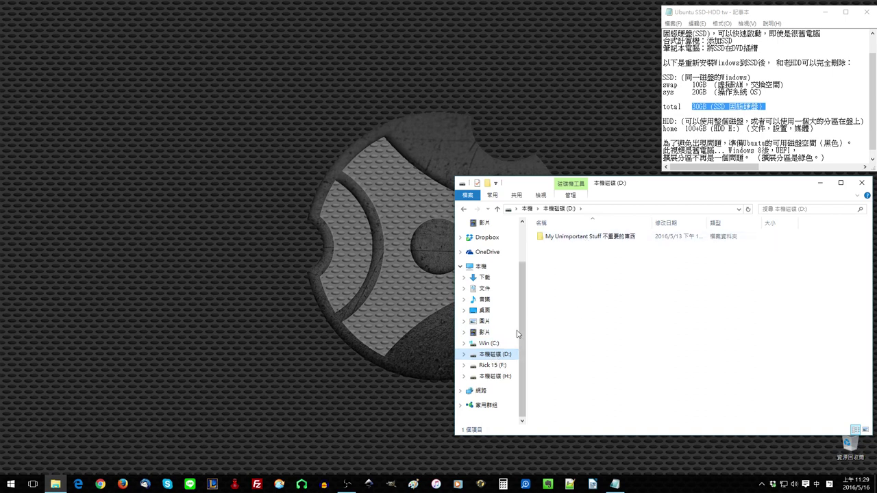
pyautogui.click(496, 345)
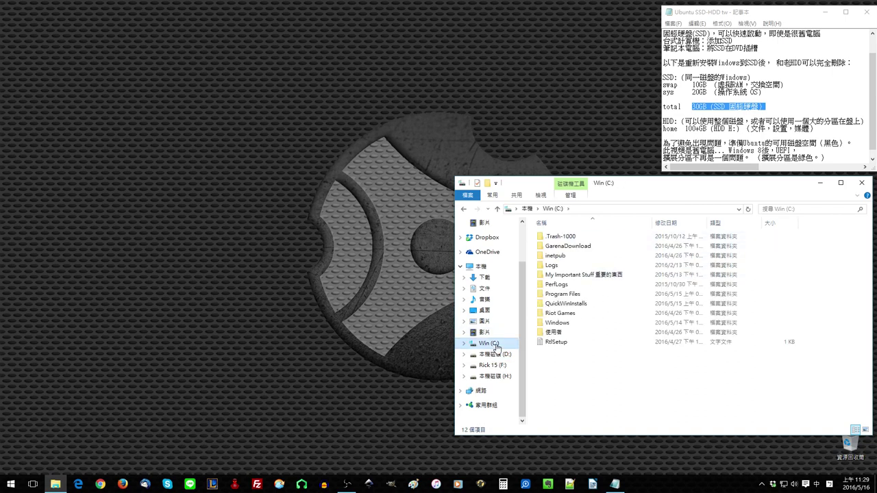
pyautogui.click(586, 276)
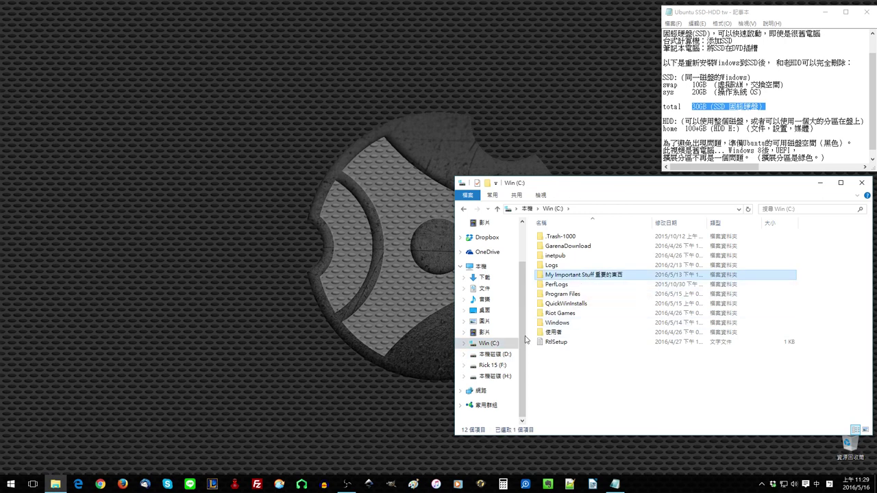
# Step: Open Computer Management for this PC, arrange the windows side by side, and show Disk Management
pyautogui.hotkey('alt', 'Up')
pyautogui.moveTo(615, 188); pyautogui.dragTo(731, 188)
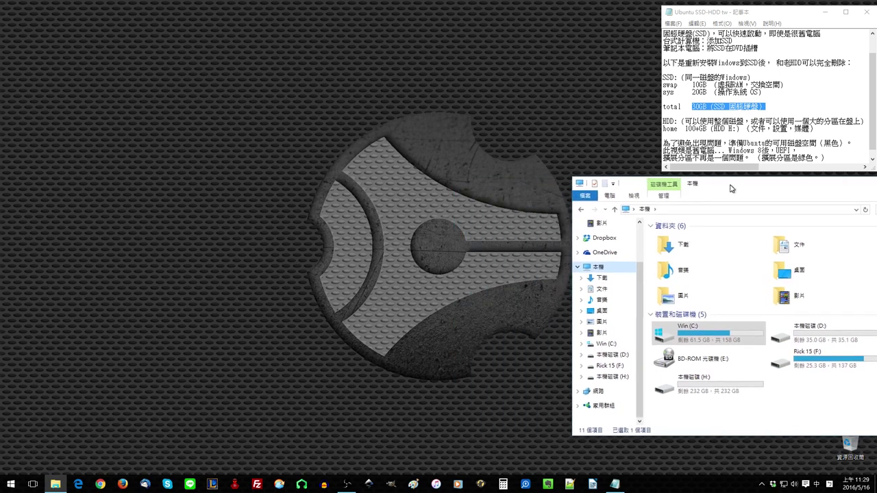
pyautogui.rightClick(603, 272)
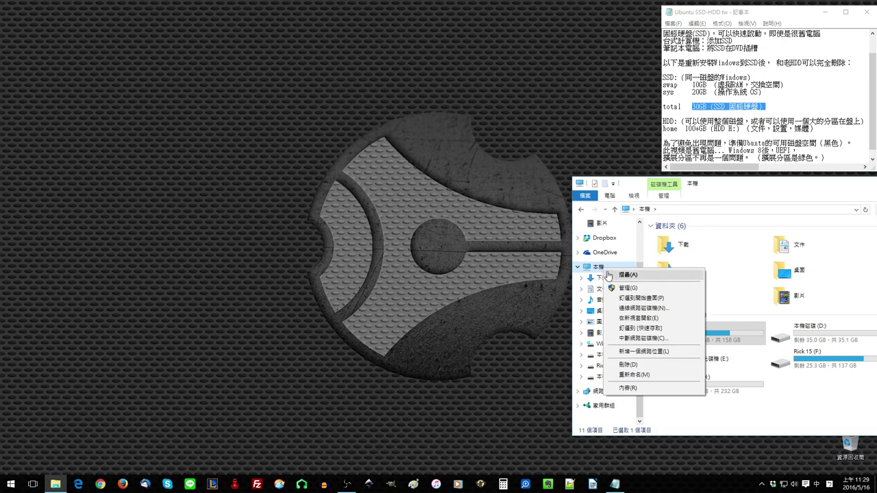
pyautogui.click(647, 289)
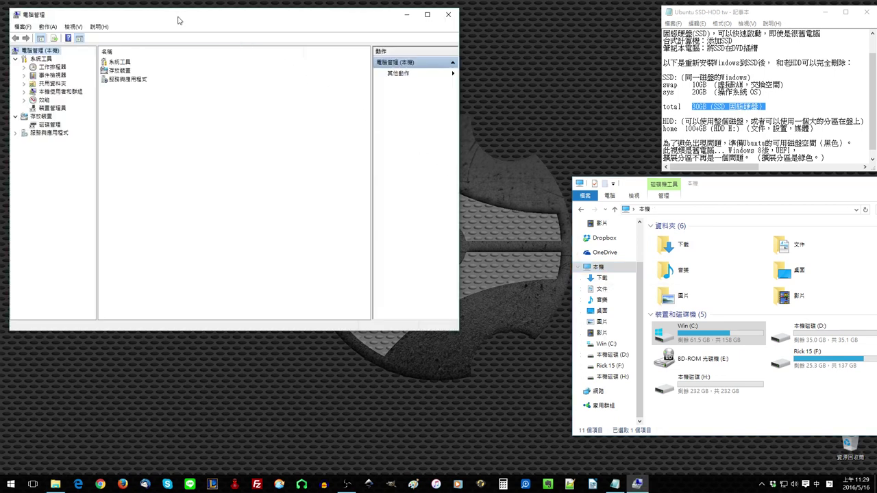
pyautogui.moveTo(167, 18); pyautogui.dragTo(273, 85)
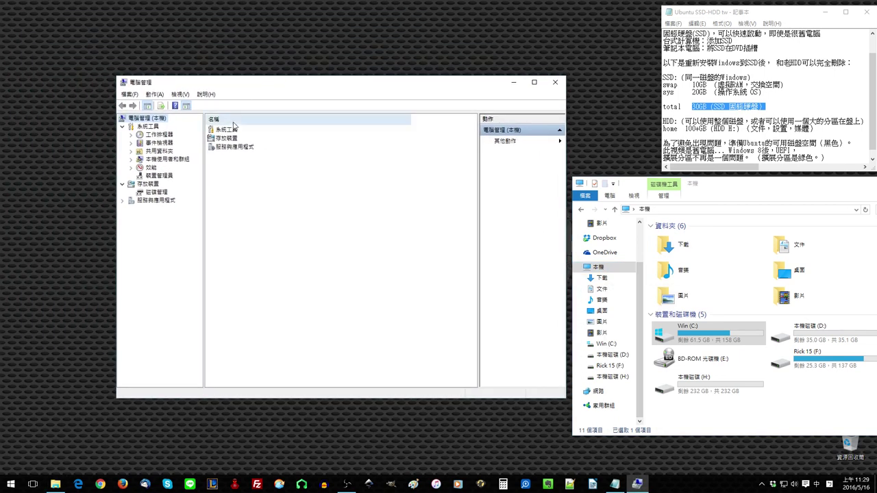
pyautogui.click(158, 193)
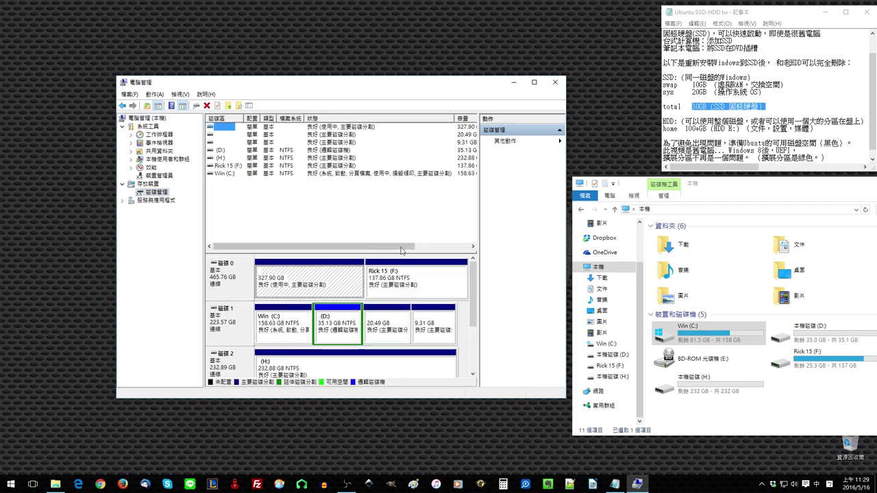
# Step: Compare the notes on black unallocated space and green extended partitions with the D: volume on Disk 1
pyautogui.click(856, 143)
pyautogui.moveTo(856, 143); pyautogui.dragTo(663, 142)
pyautogui.moveTo(830, 157); pyautogui.dragTo(760, 160)
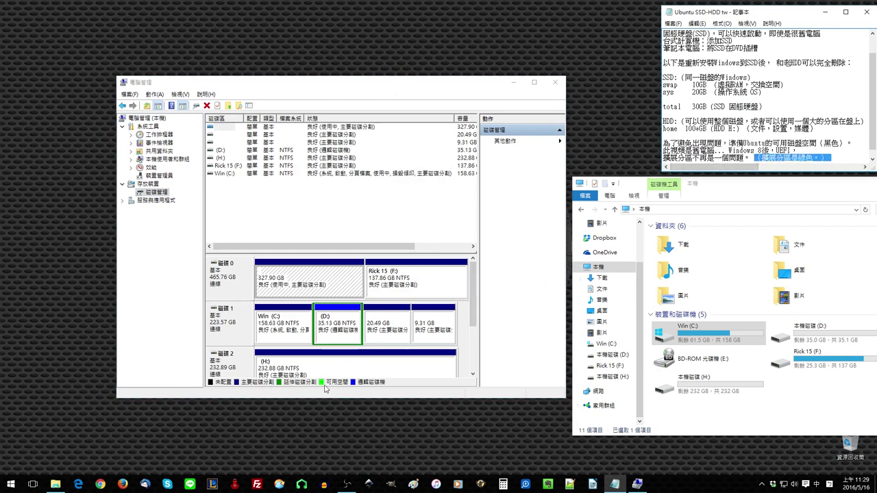
pyautogui.click(338, 338)
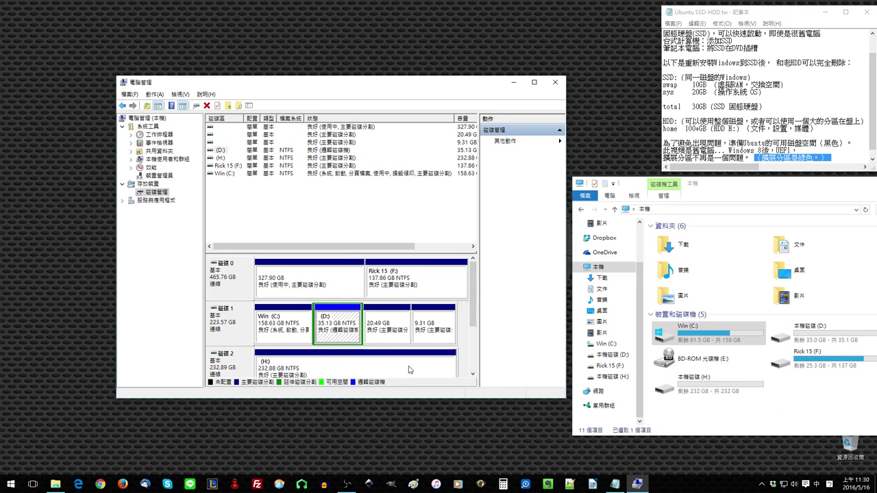
pyautogui.click(858, 143)
pyautogui.moveTo(858, 143)
pyautogui.mouseDown()
pyautogui.moveTo(713, 144)
pyautogui.moveTo(859, 143)
pyautogui.mouseUp()
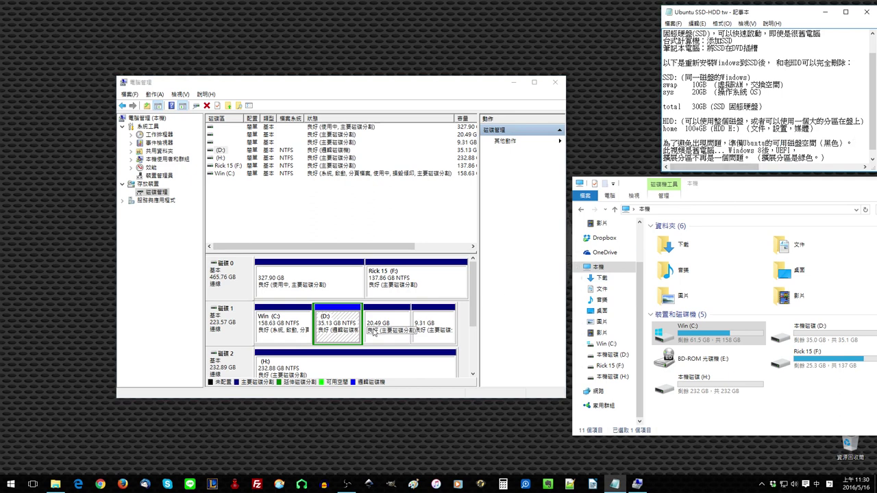
# Step: Delete the D: volume on Disk 1 and accept the loss of its data
pyautogui.rightClick(336, 343)
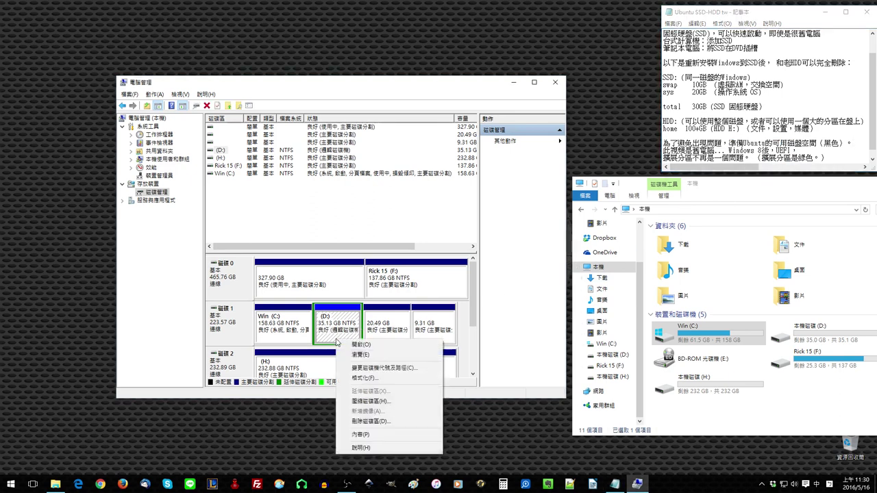
pyautogui.click(402, 424)
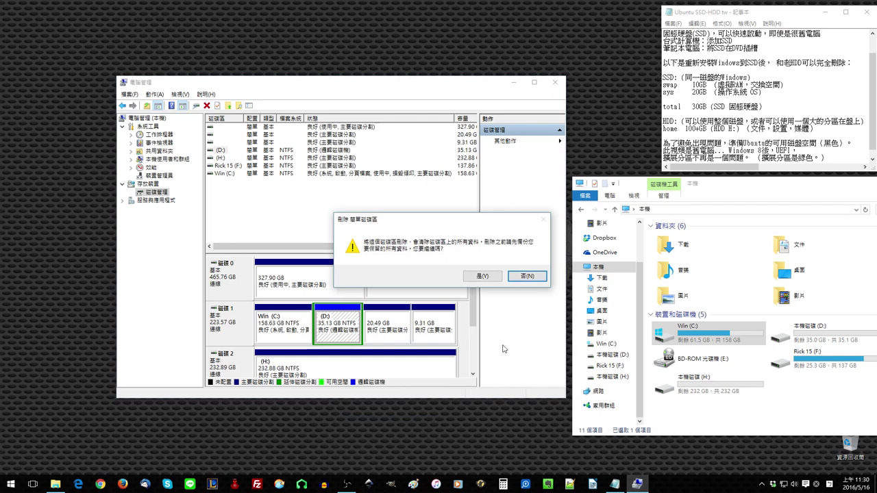
pyautogui.click(494, 278)
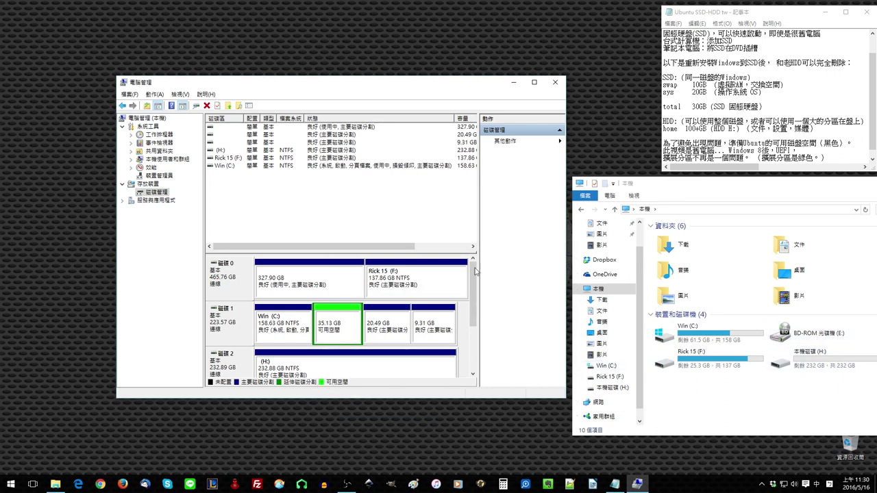
# Step: Check the notes' free-space requirement and examine the operations available for the Disk 1 free space and the C:, F: and H: volumes
pyautogui.moveTo(853, 143); pyautogui.dragTo(816, 143)
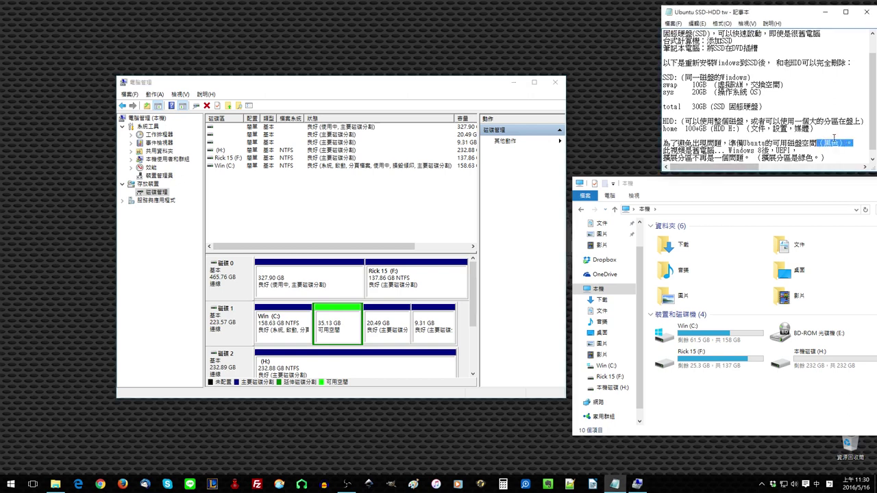
pyautogui.rightClick(350, 330)
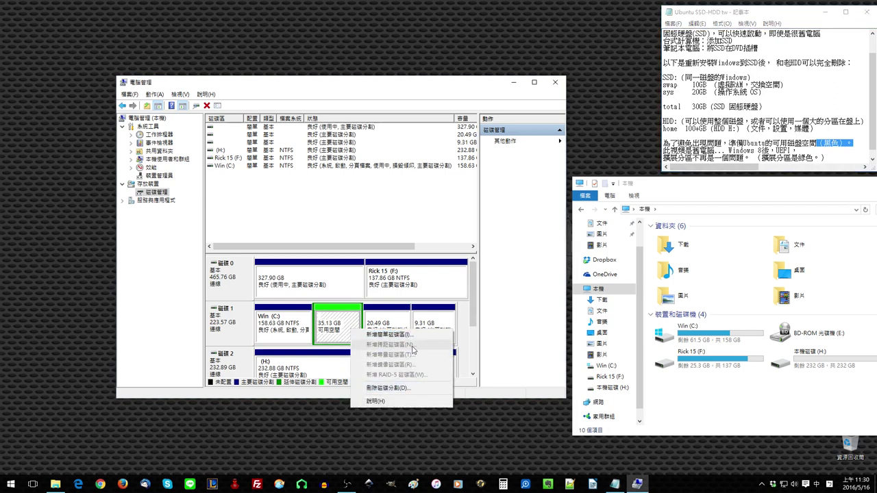
pyautogui.rightClick(293, 335)
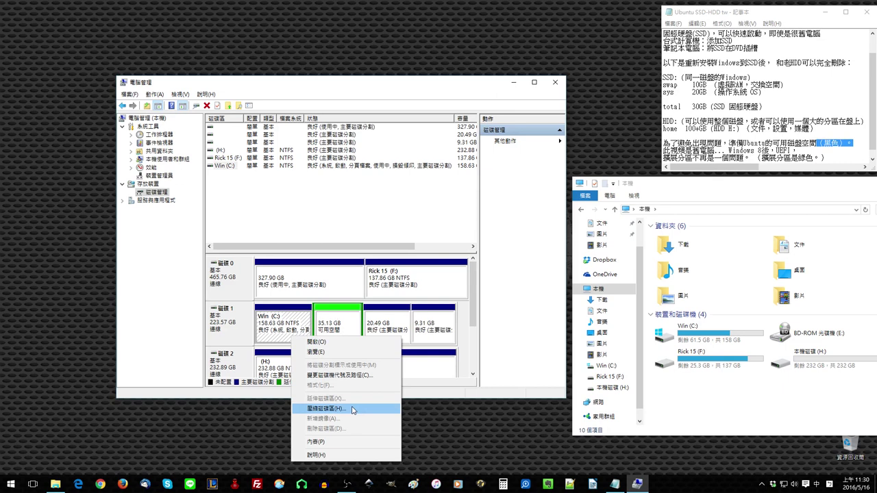
pyautogui.rightClick(436, 283)
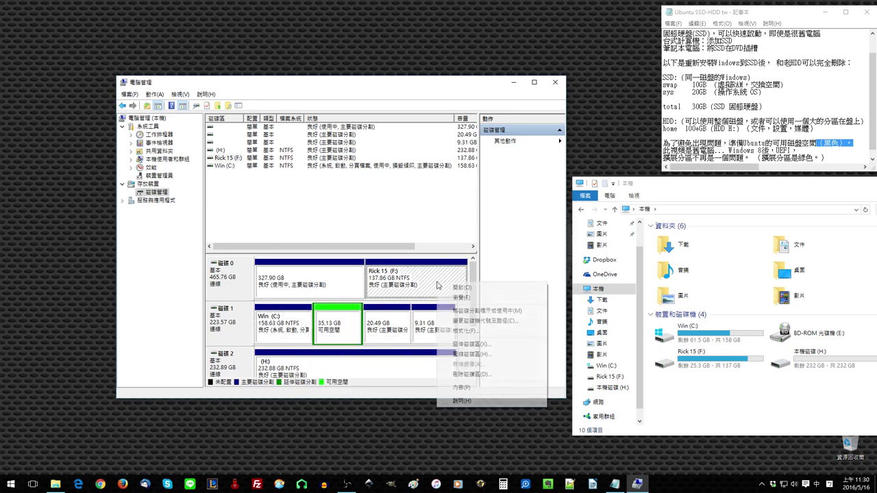
pyautogui.click(359, 371)
pyautogui.rightClick(360, 370)
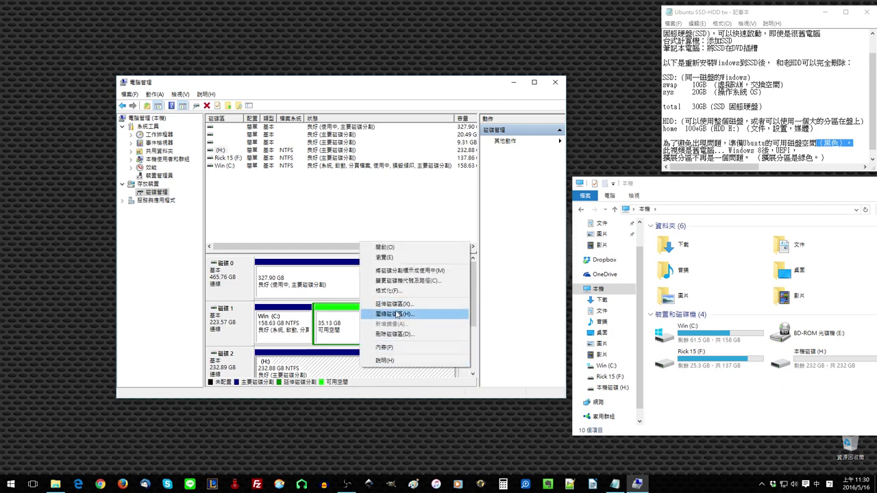
# Step: Delete the extended partition holding the 35.13 GB free space on Disk 1 and confirm the deletion
pyautogui.click(346, 322)
pyautogui.rightClick(346, 322)
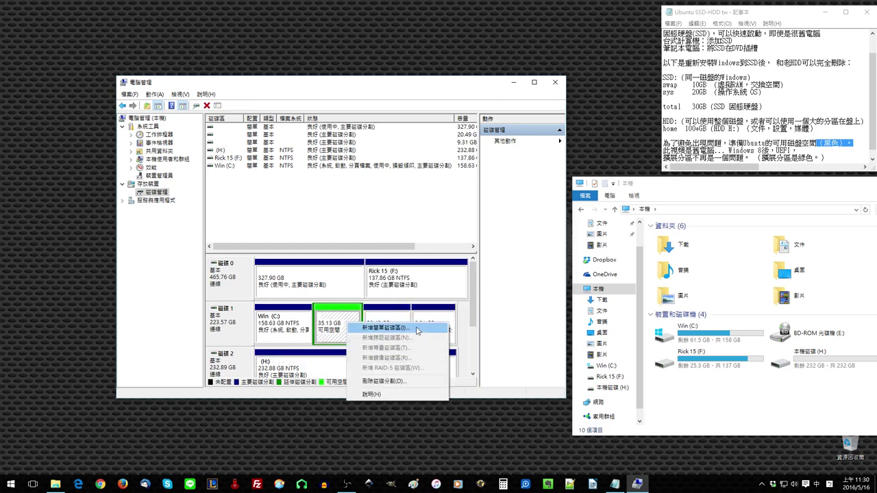
pyautogui.click(420, 381)
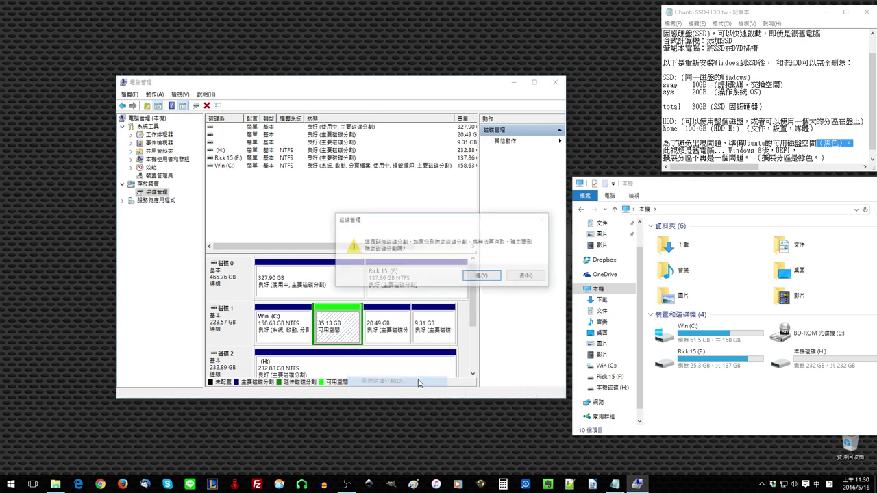
pyautogui.click(469, 276)
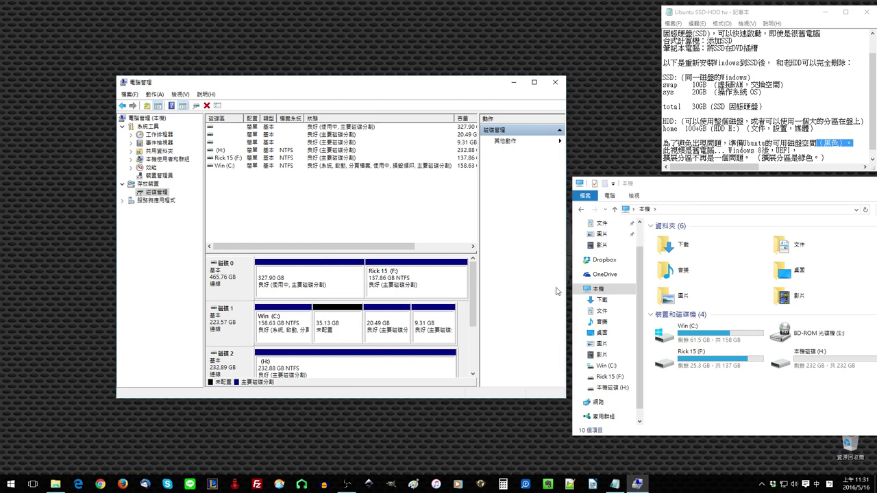
# Step: Check the notes' 30 GB SSD total and extend the C: volume by 5975 MB using unallocated space on Disk 1
pyautogui.click(825, 144)
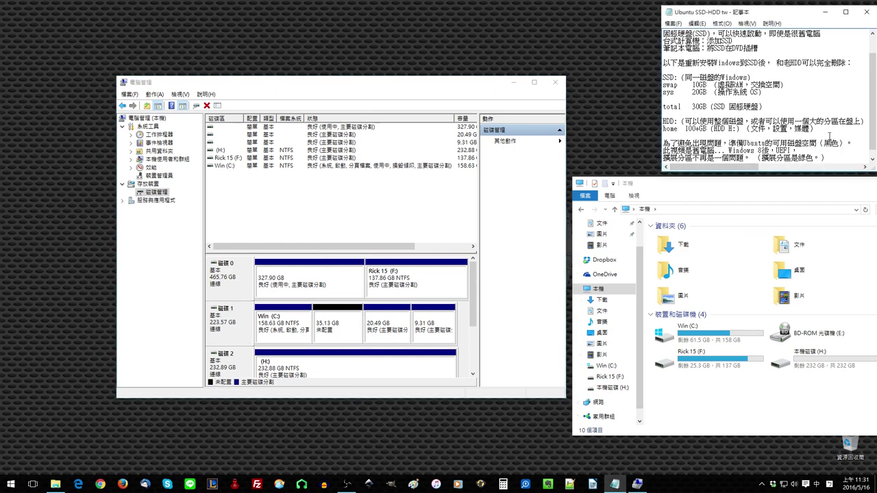
pyautogui.moveTo(795, 110); pyautogui.dragTo(692, 106)
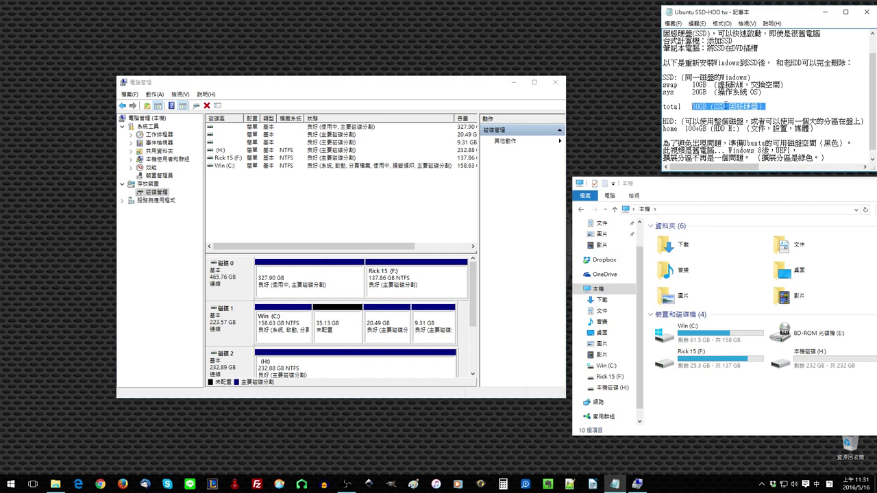
pyautogui.click(794, 104)
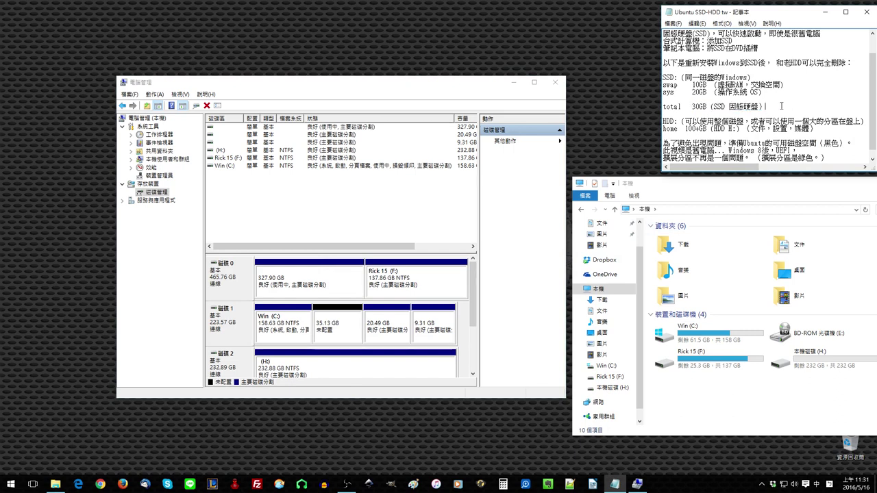
pyautogui.moveTo(792, 103); pyautogui.dragTo(663, 84)
pyautogui.click(740, 101)
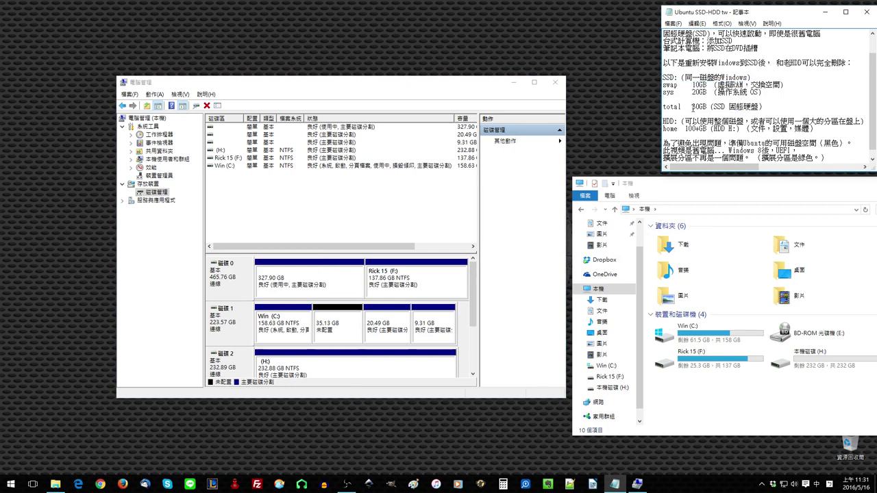
pyautogui.rightClick(289, 341)
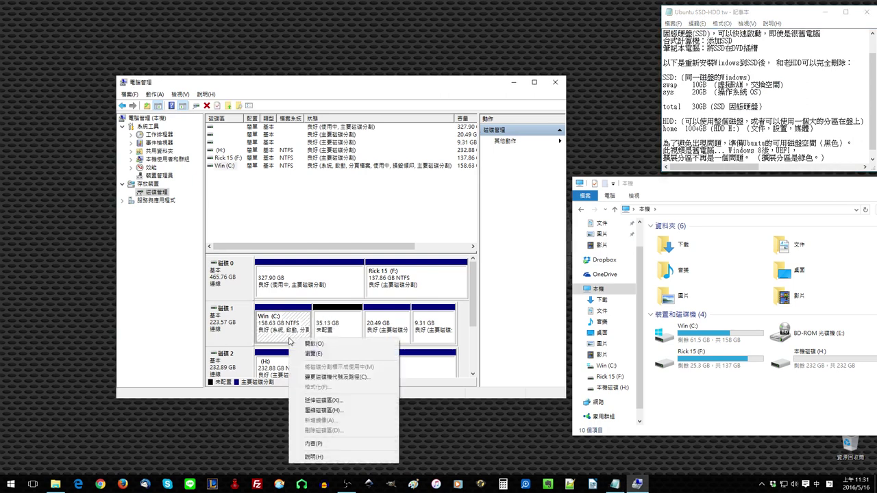
pyautogui.click(347, 403)
pyautogui.click(402, 320)
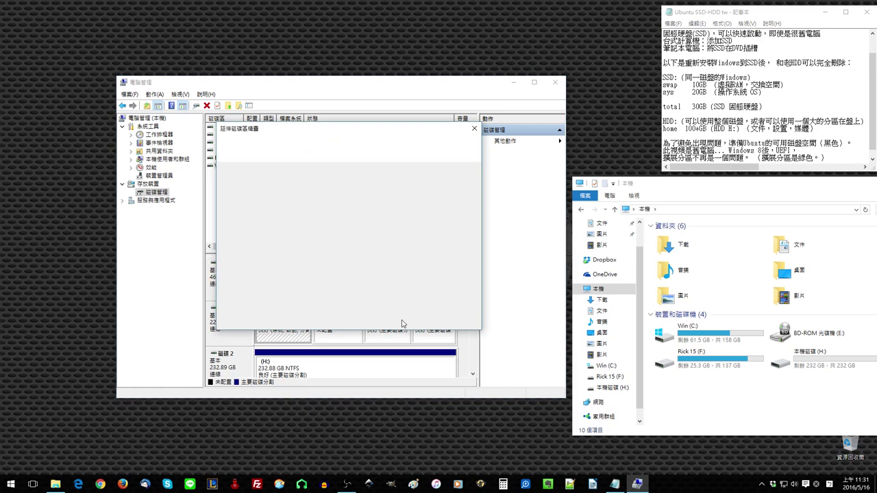
pyautogui.click(404, 288)
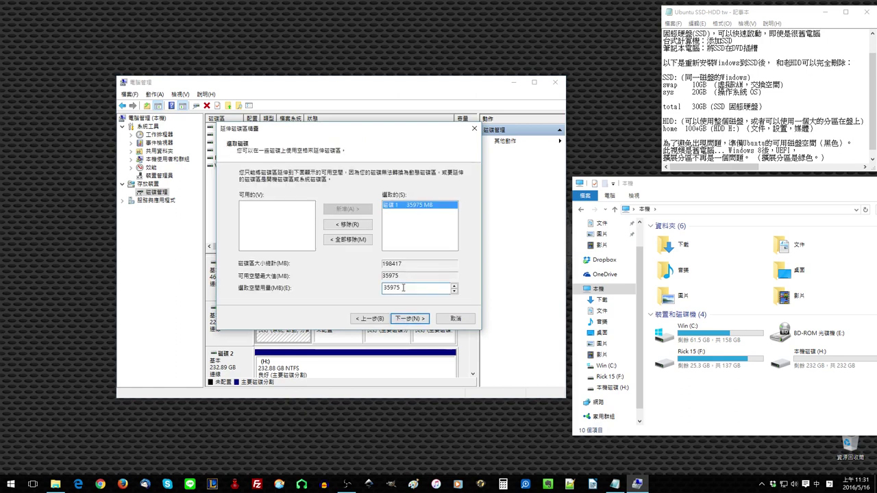
pyautogui.moveTo(402, 287); pyautogui.dragTo(342, 294)
pyautogui.write('5975')
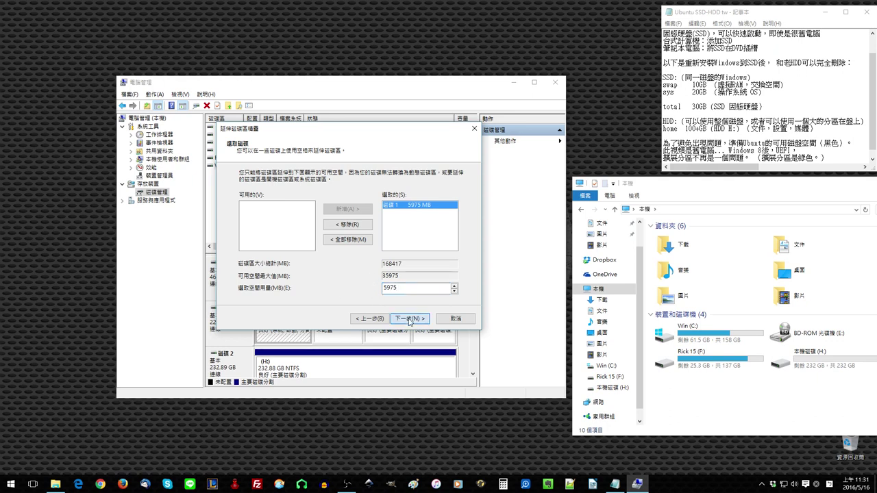
pyautogui.click(409, 319)
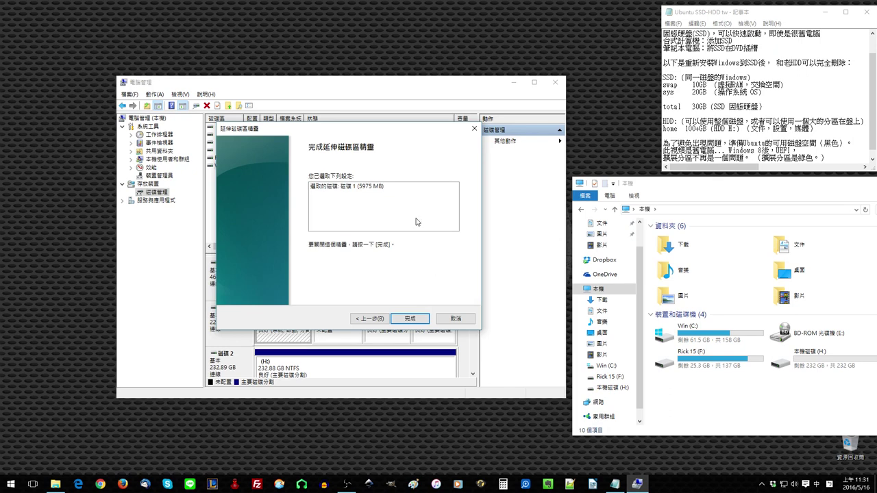
pyautogui.click(402, 320)
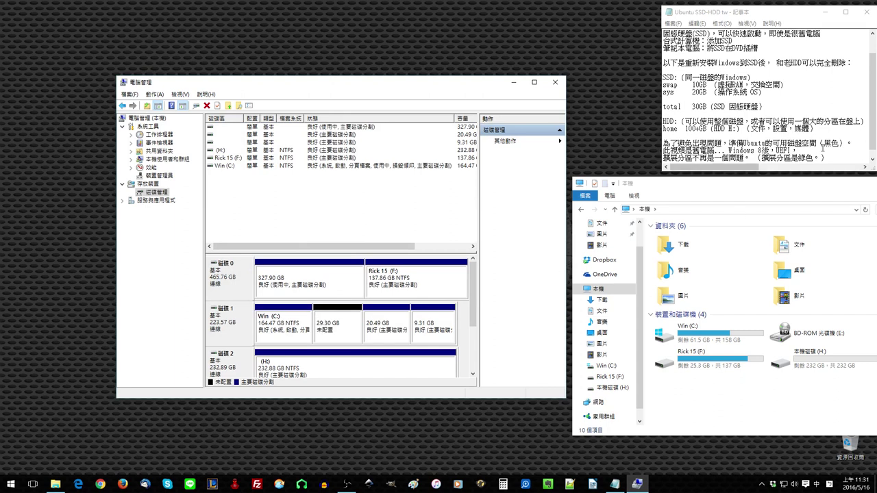
# Step: Compare the notes' SSD, HDD and black unallocated space requirements with the Disk 1 layout and the H: volume on Disk 2
pyautogui.moveTo(764, 107); pyautogui.dragTo(692, 107)
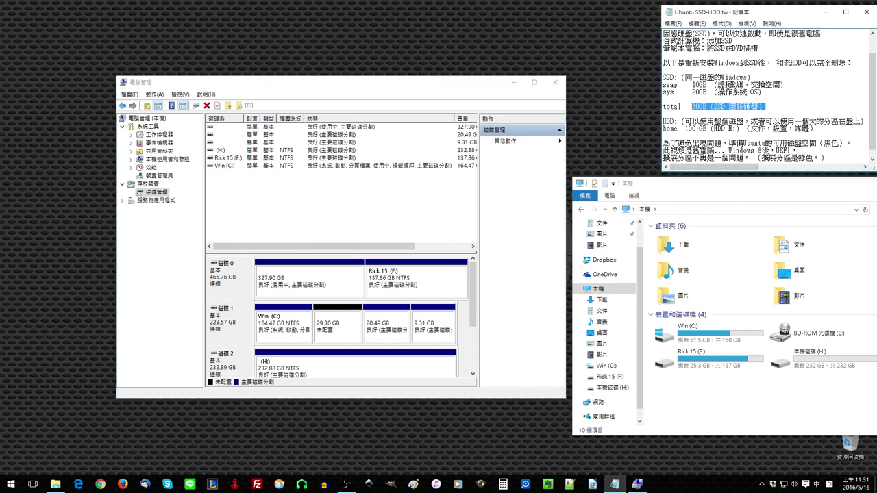
pyautogui.moveTo(854, 143); pyautogui.dragTo(820, 143)
pyautogui.click(351, 310)
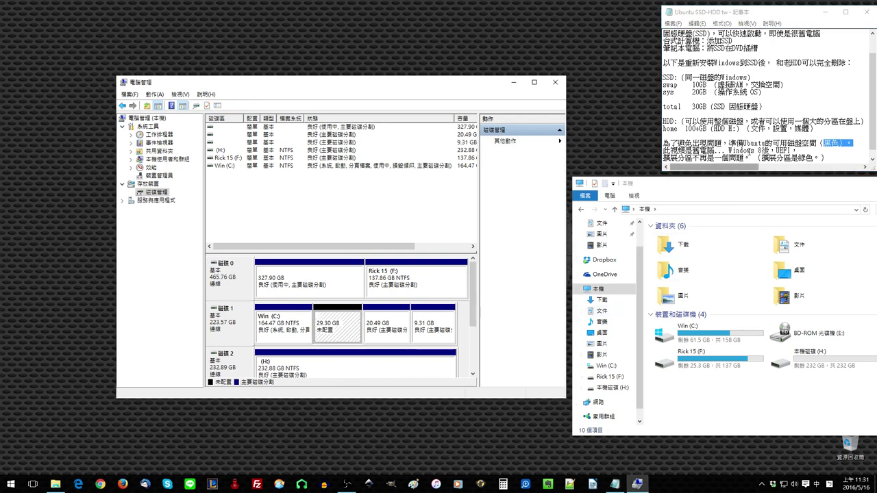
pyautogui.click(768, 128)
pyautogui.moveTo(826, 127); pyautogui.dragTo(710, 128)
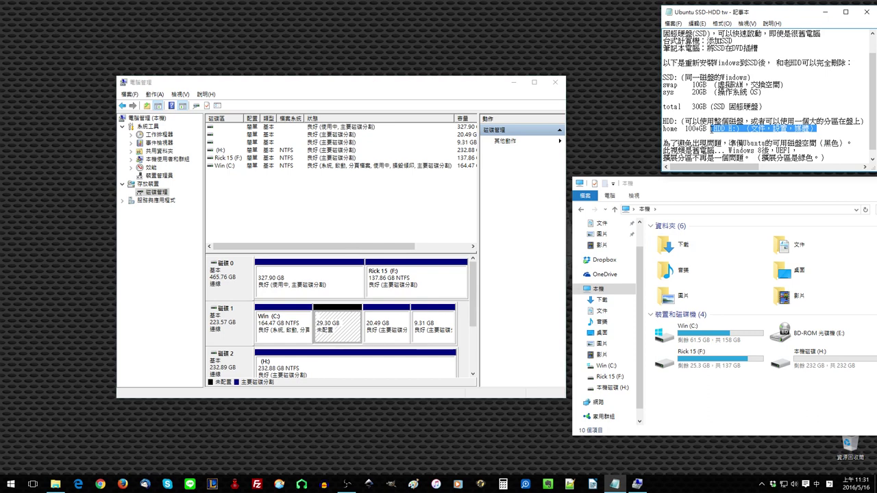
pyautogui.click(316, 378)
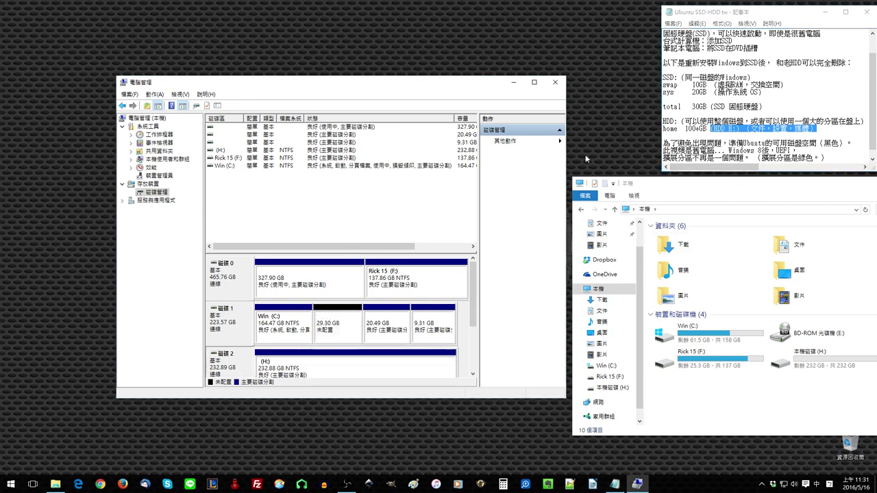
pyautogui.moveTo(795, 77); pyautogui.dragTo(662, 78)
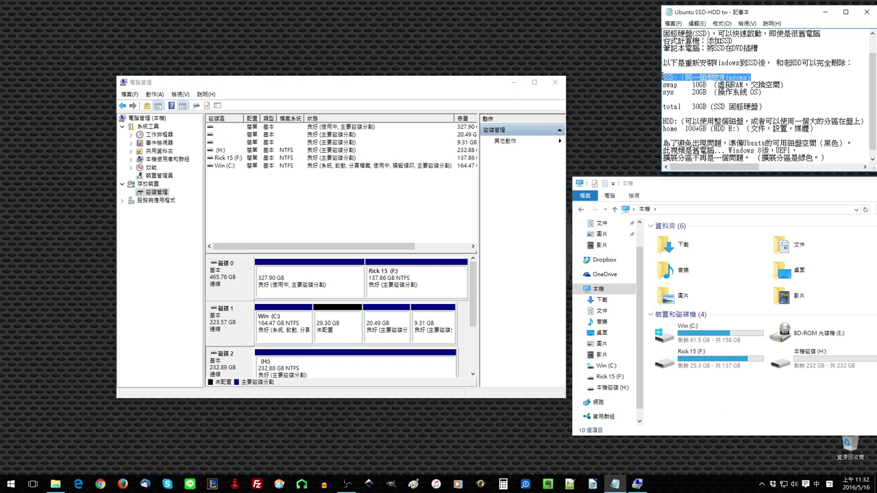
pyautogui.click(238, 326)
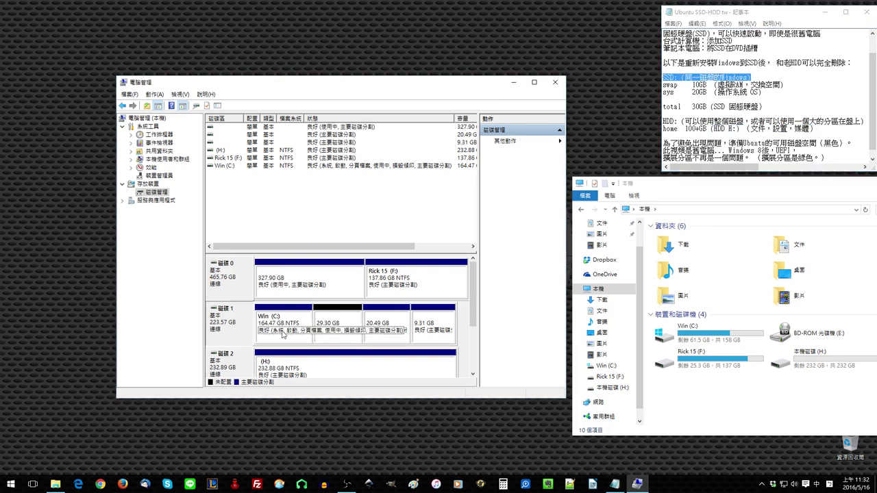
pyautogui.click(347, 334)
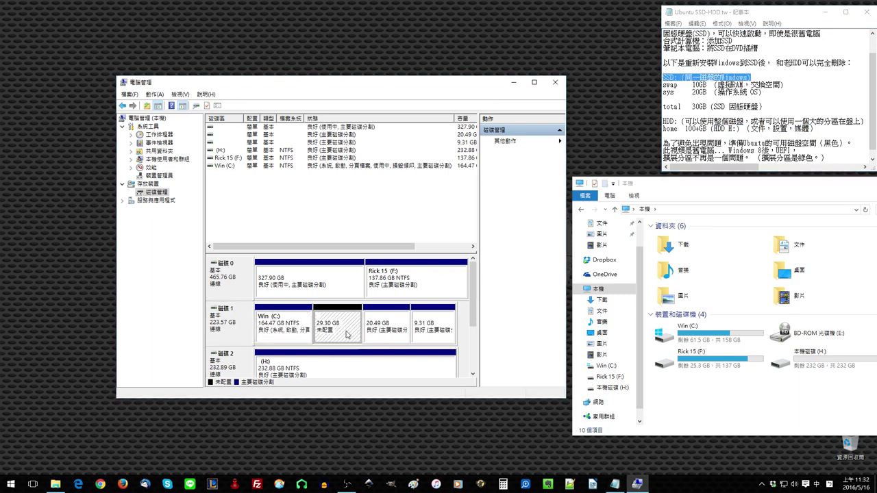
pyautogui.click(302, 334)
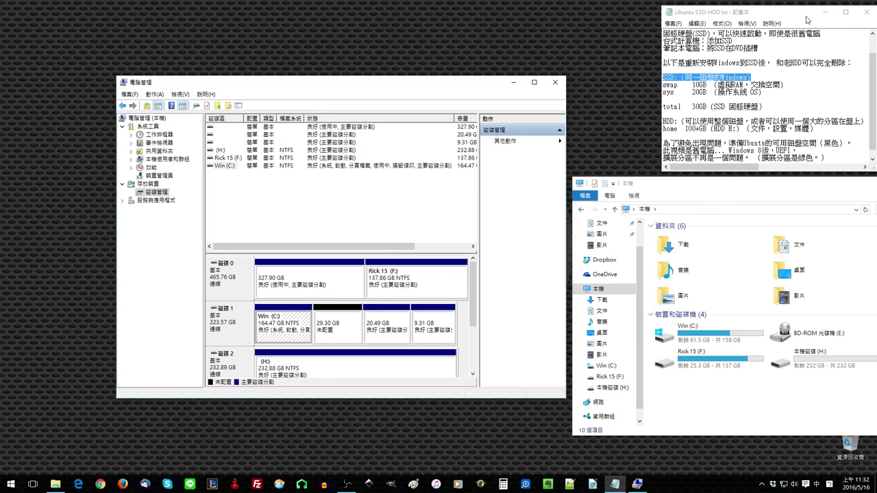
# Step: Minimize the notes and close the Computer Management and This PC windows
pyautogui.click(824, 12)
pyautogui.click(556, 84)
pyautogui.moveTo(728, 178); pyautogui.dragTo(413, 138)
pyautogui.click(664, 134)
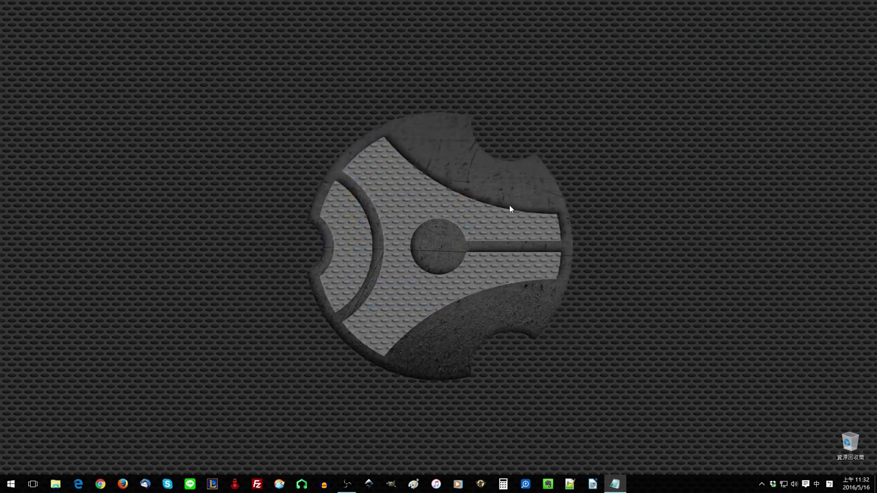